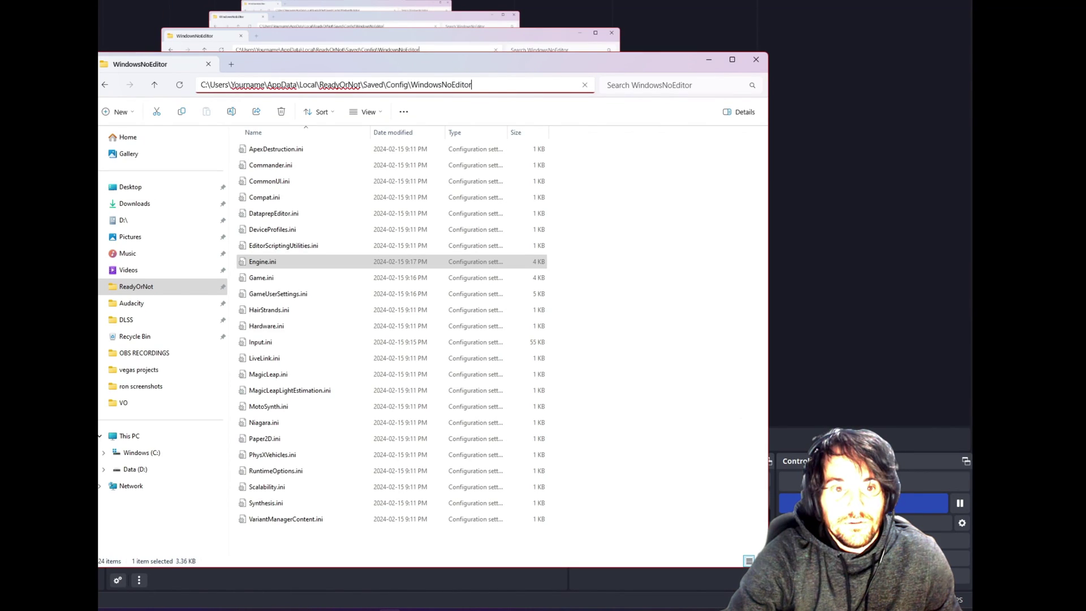
# Highlight the user name, AppData-to-Config portion and WindowsNoEditor folder in the Engine.ini path
pyautogui.hotkey('ctrl', 'a')
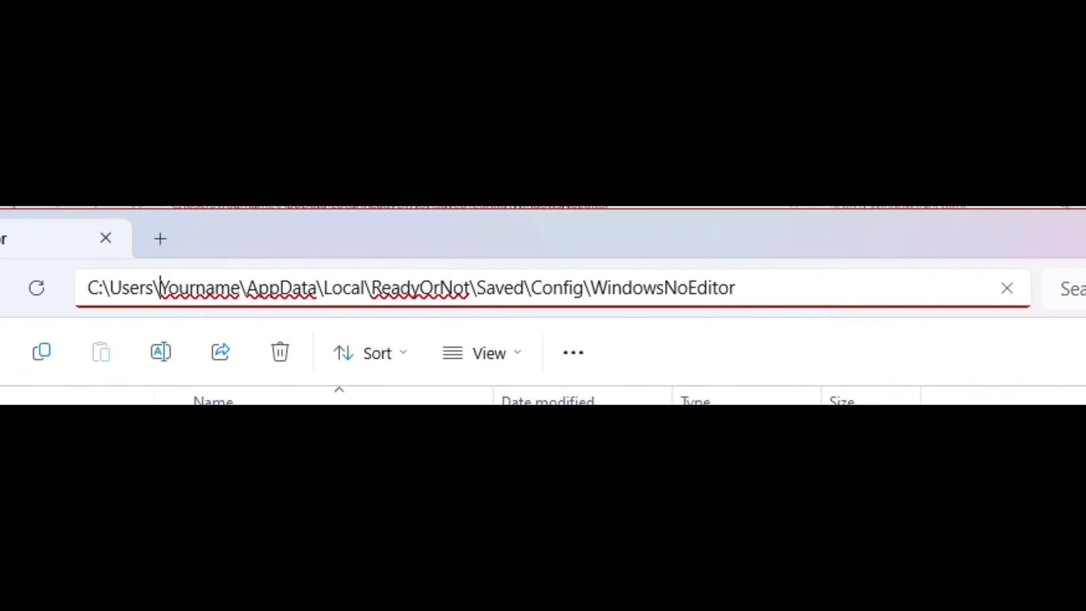
pyautogui.moveTo(167, 288); pyautogui.dragTo(241, 287)
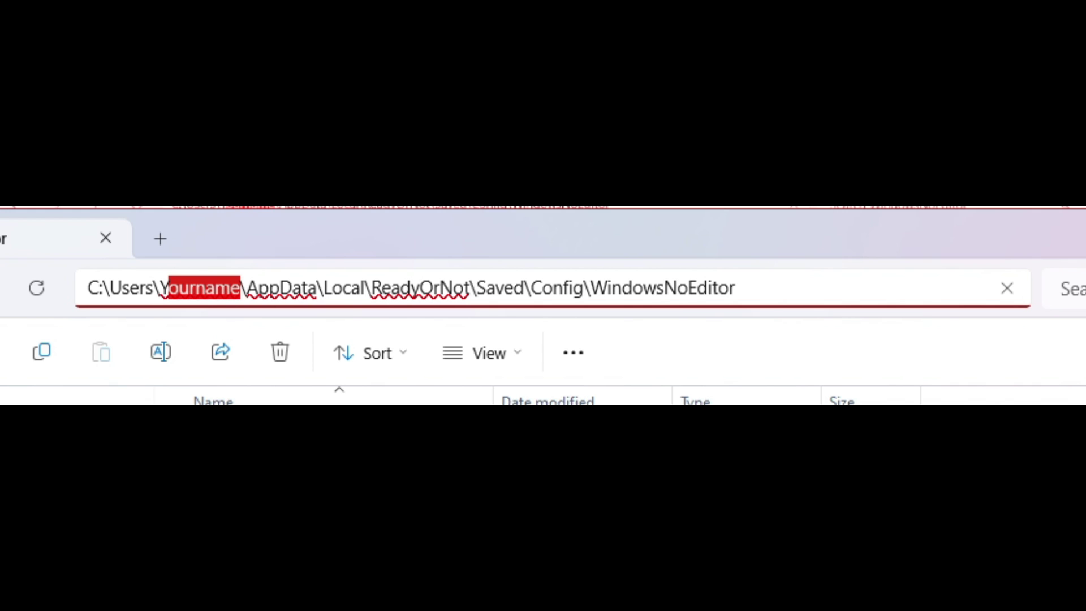
pyautogui.click(231, 288)
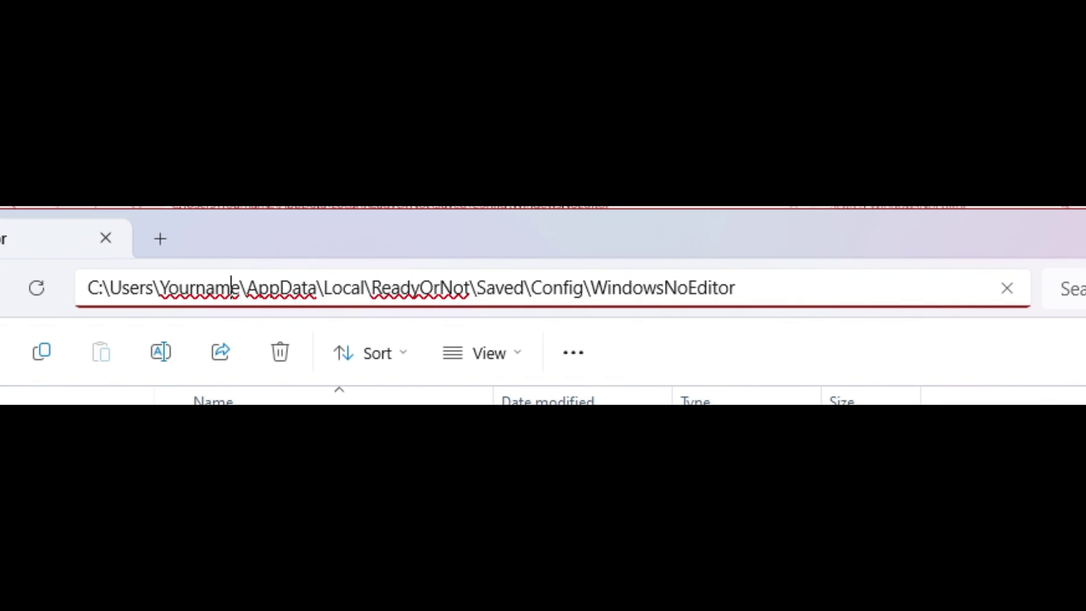
pyautogui.moveTo(257, 288); pyautogui.dragTo(327, 288)
pyautogui.click(242, 288)
pyautogui.hotkey('shift', 'End')
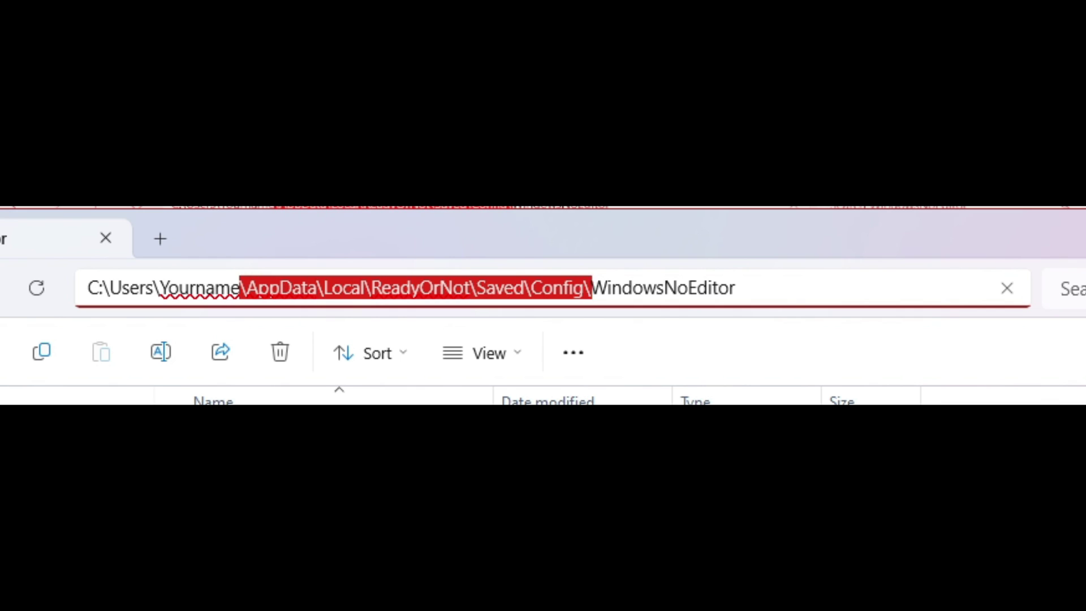
pyautogui.press('End')
pyautogui.moveTo(590, 288); pyautogui.dragTo(737, 287)
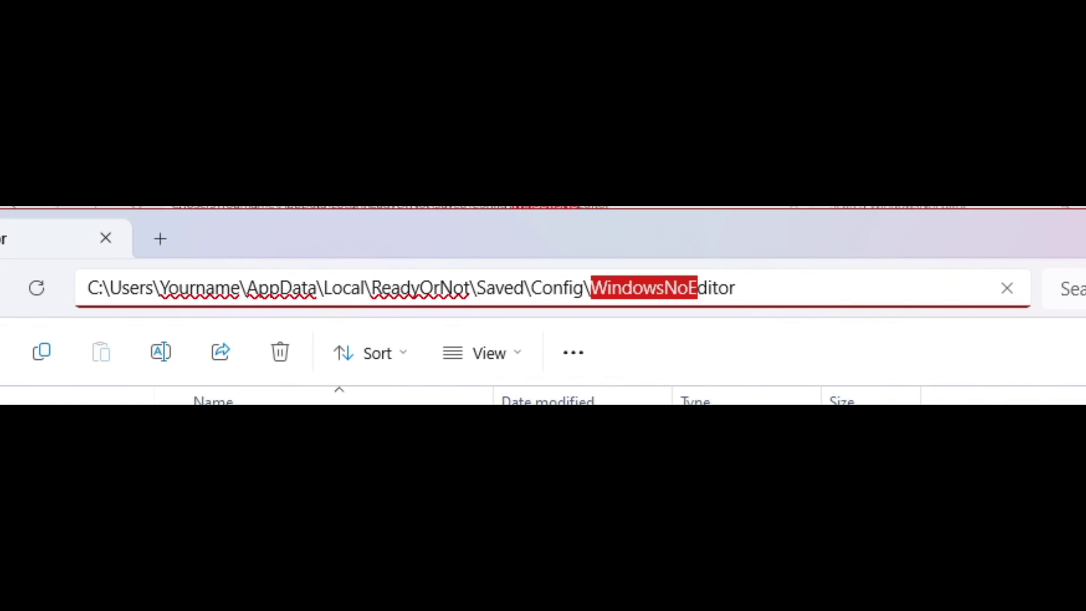
pyautogui.click(736, 288)
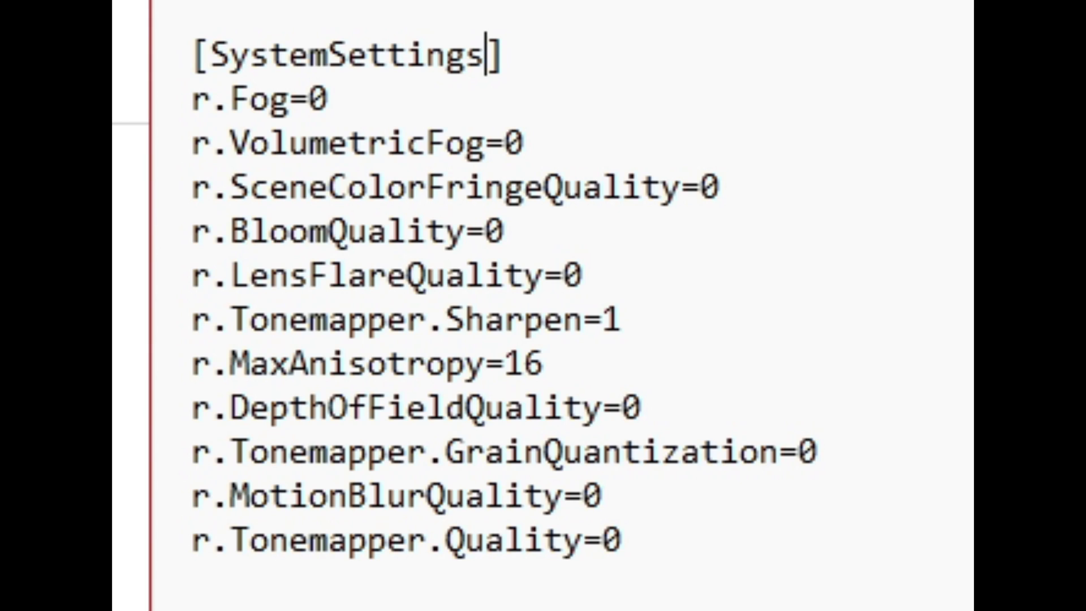
pyautogui.hotkey('ctrl', 'a')
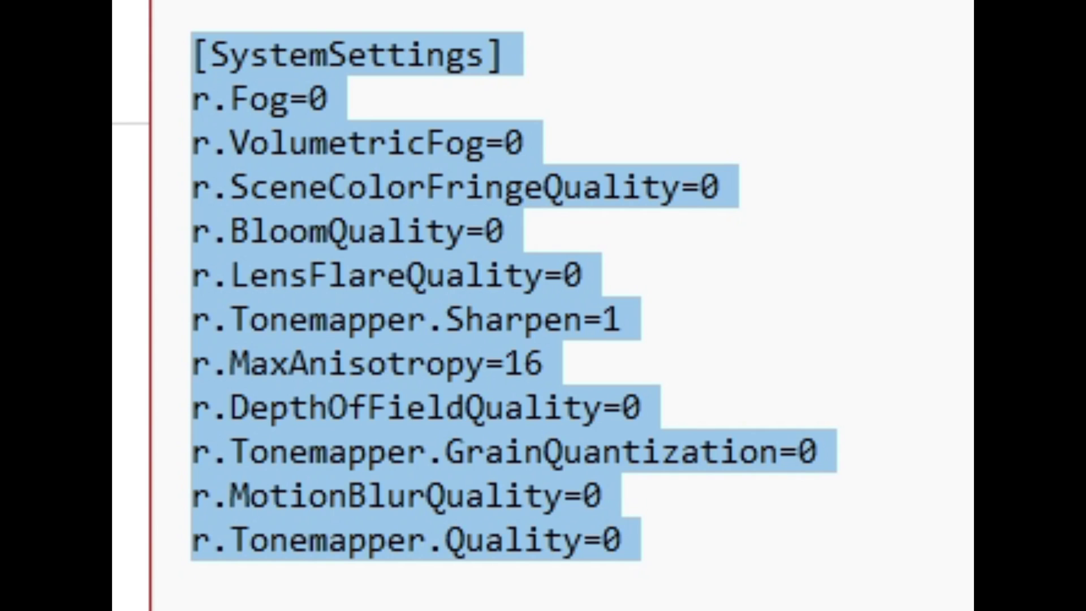
pyautogui.click(328, 99)
pyautogui.moveTo(192, 99); pyautogui.dragTo(526, 143)
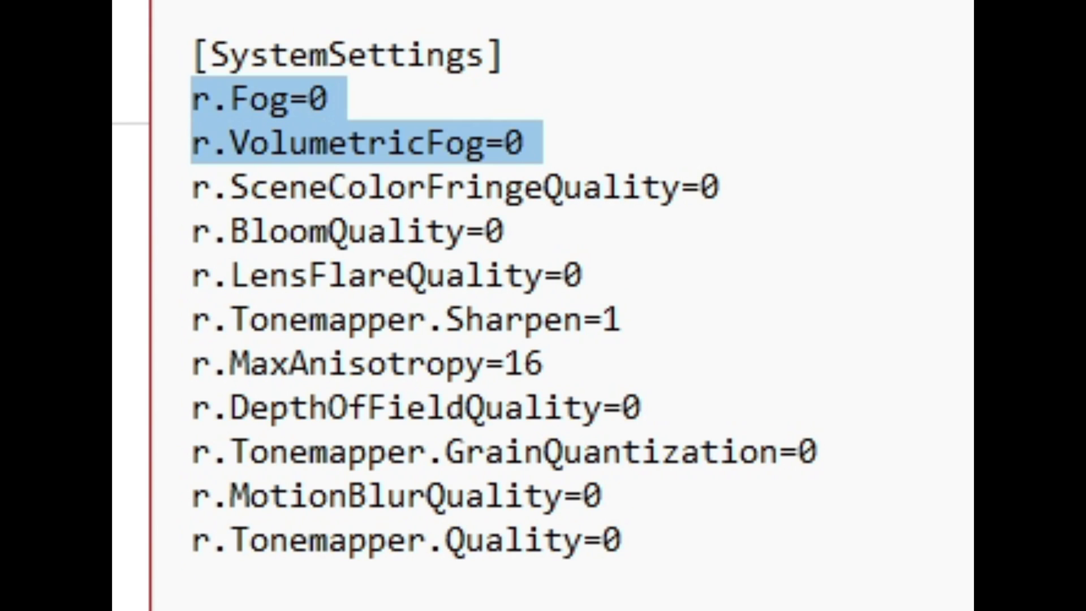
pyautogui.click(329, 99)
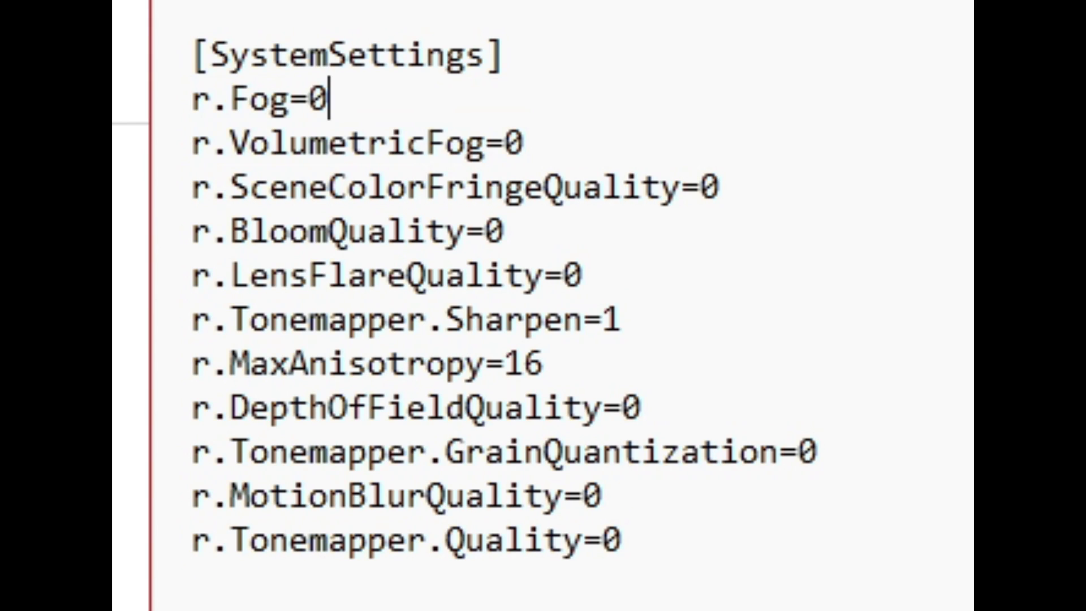
pyautogui.moveTo(210, 99); pyautogui.dragTo(271, 98)
pyautogui.click(330, 98)
pyautogui.moveTo(232, 143); pyautogui.dragTo(485, 142)
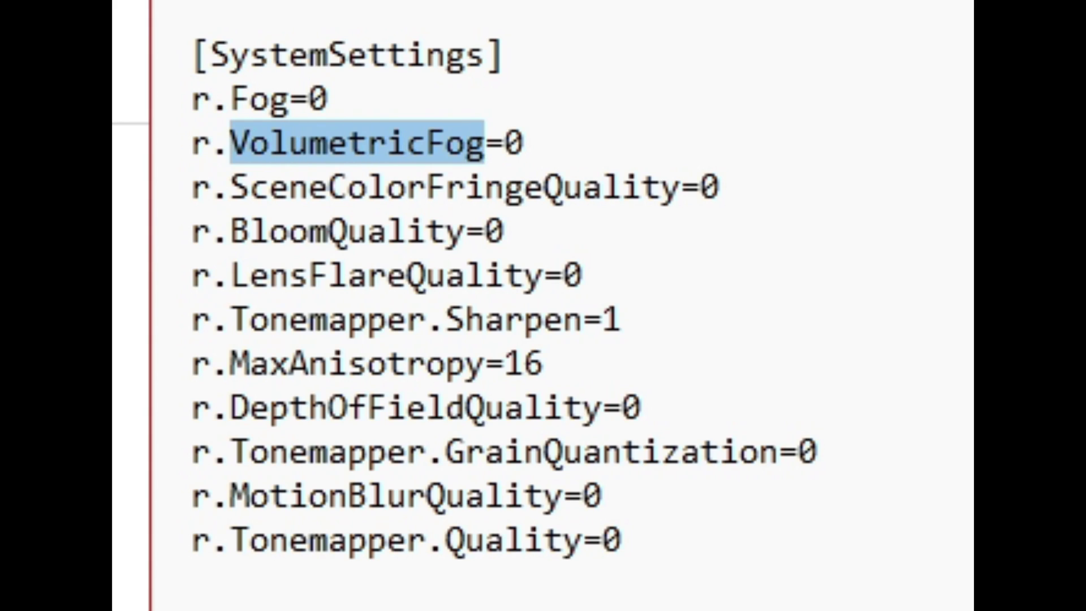
pyautogui.click(530, 142)
pyautogui.hotkey('shift', 'Up')
pyautogui.hotkey('shift', 'Home')
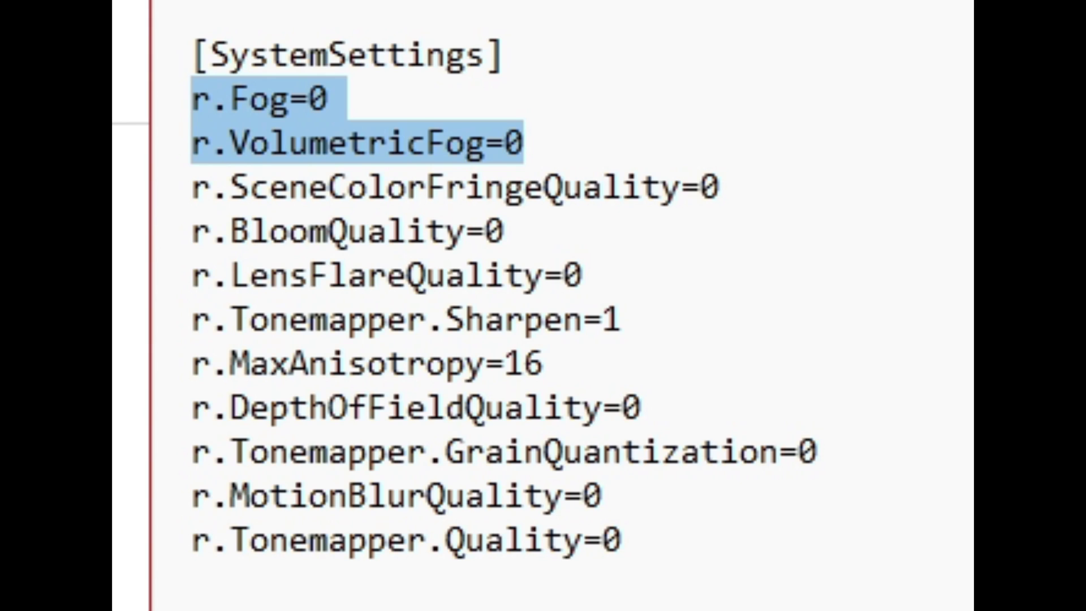
pyautogui.moveTo(193, 186)
pyautogui.mouseDown()
pyautogui.moveTo(586, 275)
pyautogui.moveTo(623, 539)
pyautogui.mouseUp()
pyautogui.click(426, 363)
pyautogui.moveTo(248, 232); pyautogui.dragTo(505, 230)
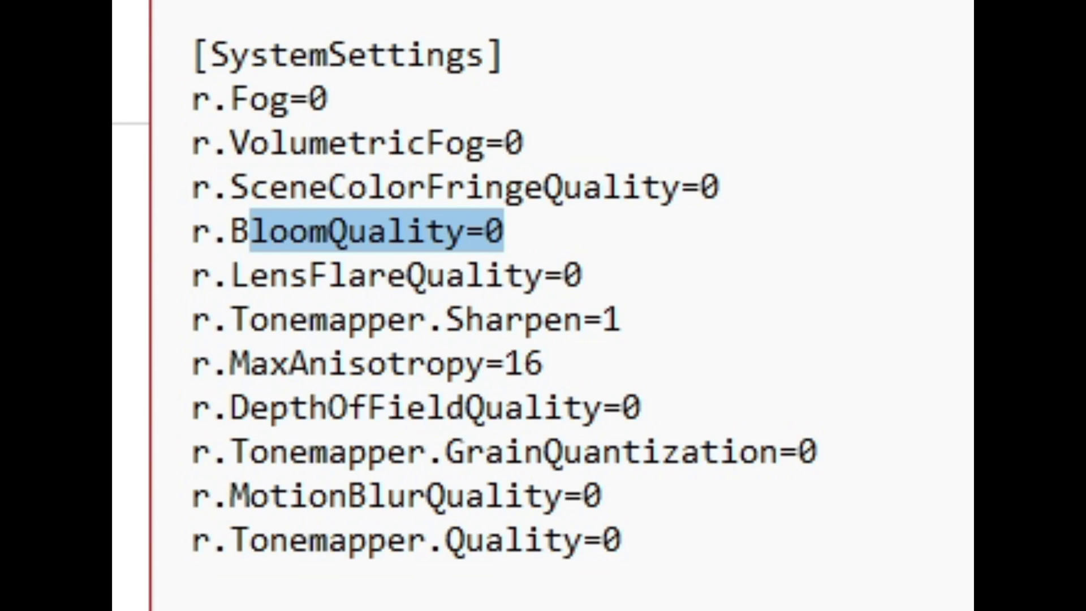
pyautogui.moveTo(347, 275); pyautogui.dragTo(583, 274)
pyautogui.click(602, 496)
pyautogui.moveTo(193, 98); pyautogui.dragTo(347, 98)
pyautogui.hotkey('shift', 'Down')
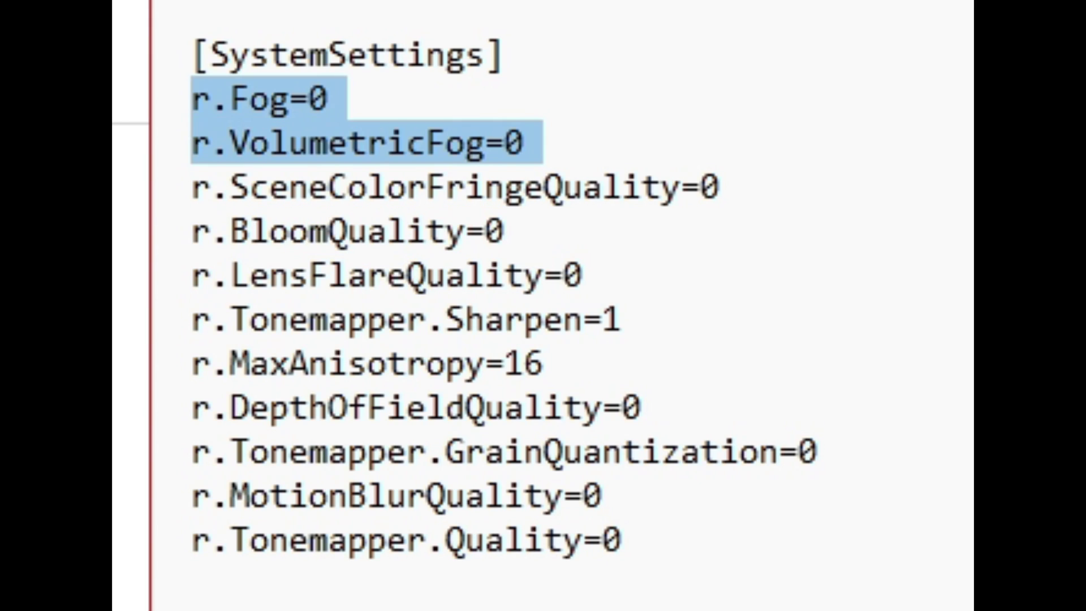
pyautogui.click(331, 99)
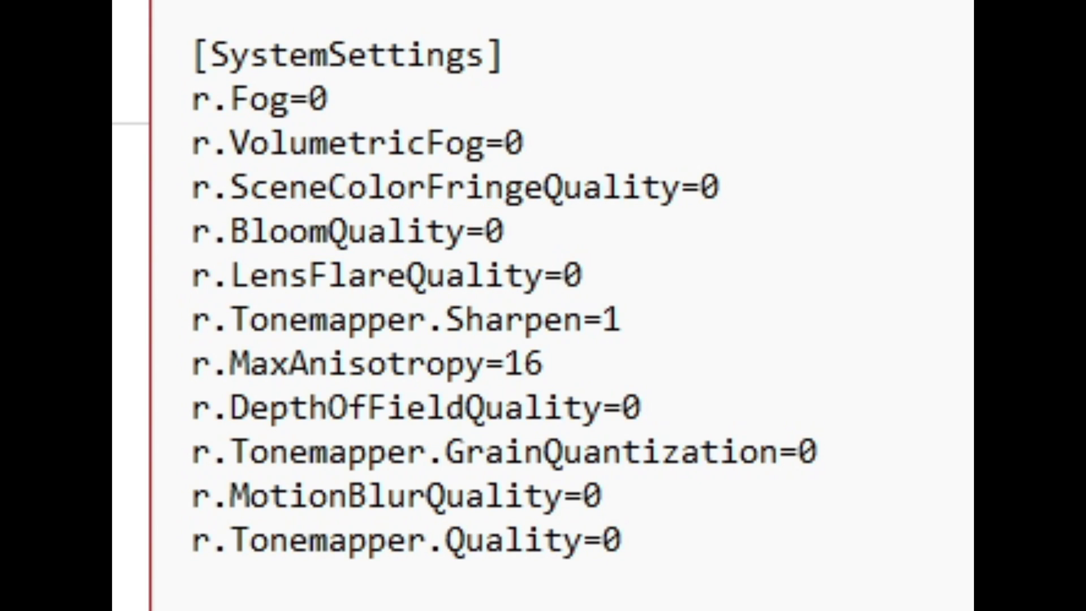
pyautogui.moveTo(194, 99); pyautogui.dragTo(332, 98)
pyautogui.hotkey('shift', 'Down')
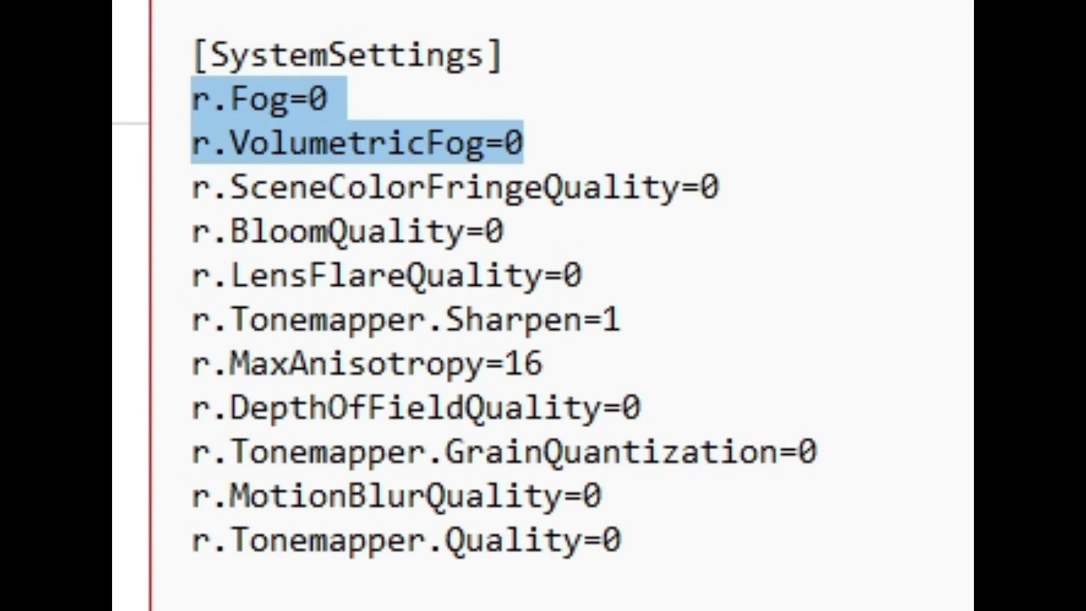
pyautogui.press('Right')
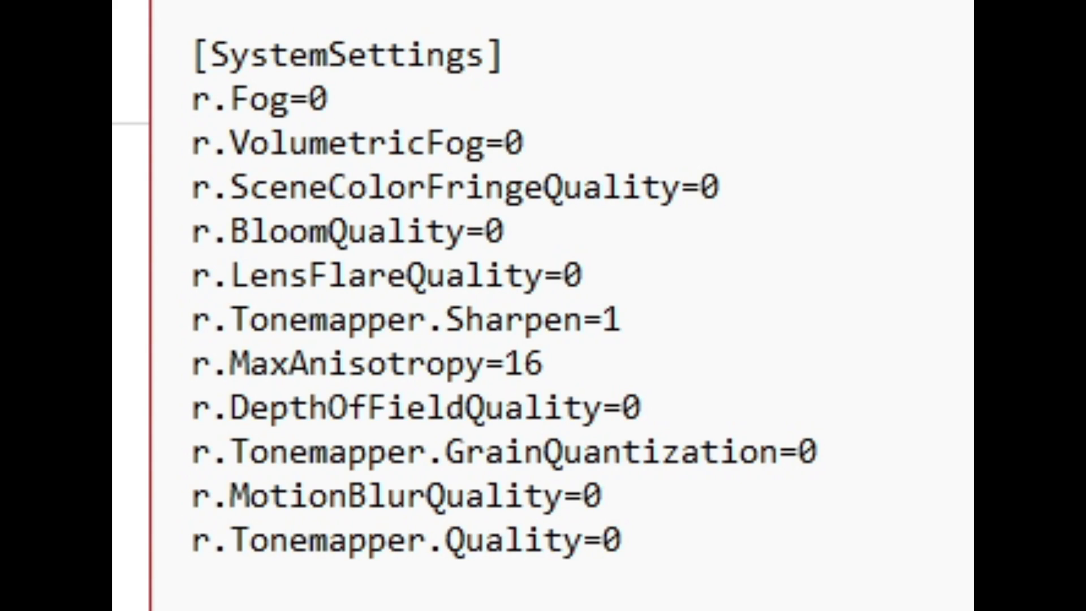
pyautogui.hotkey('shift', 'Down')
pyautogui.hotkey('shift', 'End')
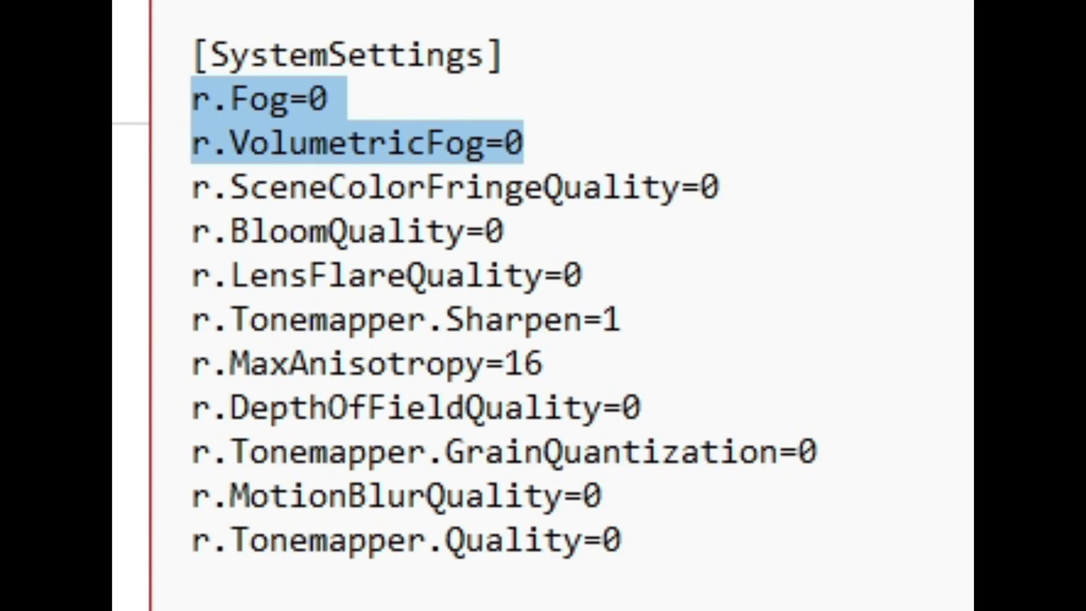
pyautogui.press('Right')
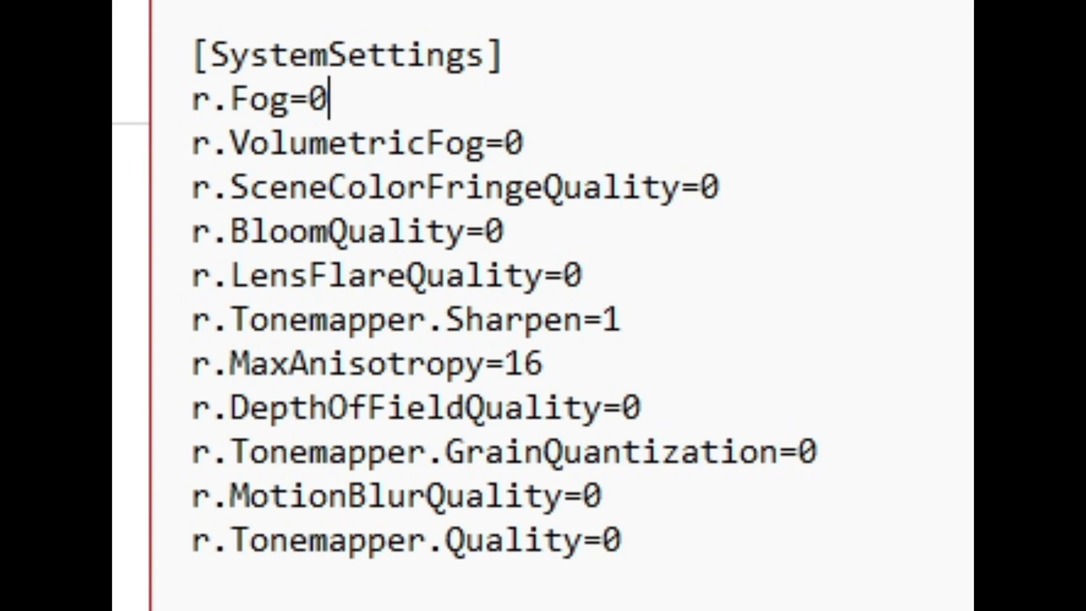